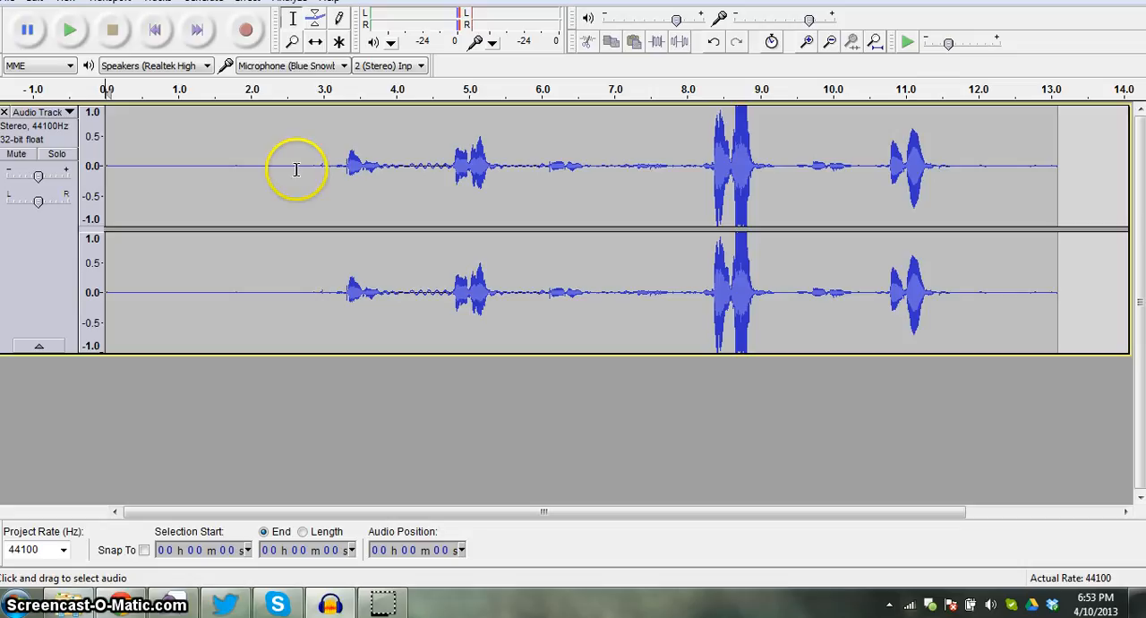
- Play the original recording from just before the first speech, at about 2.7 seconds
left_click(300, 168)
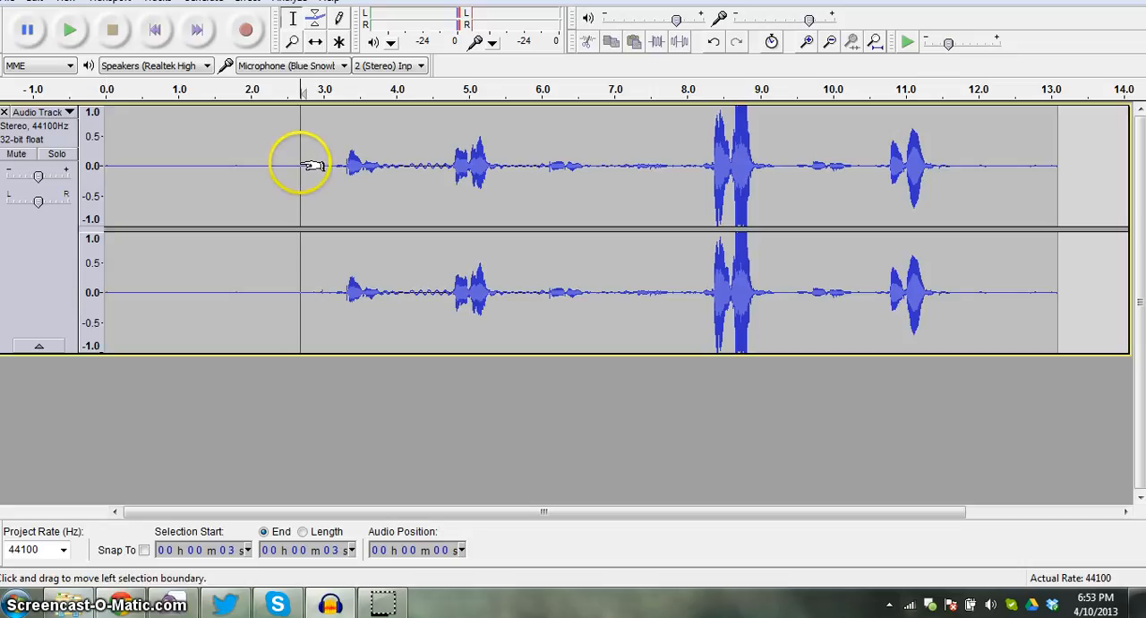
left_click(69, 30)
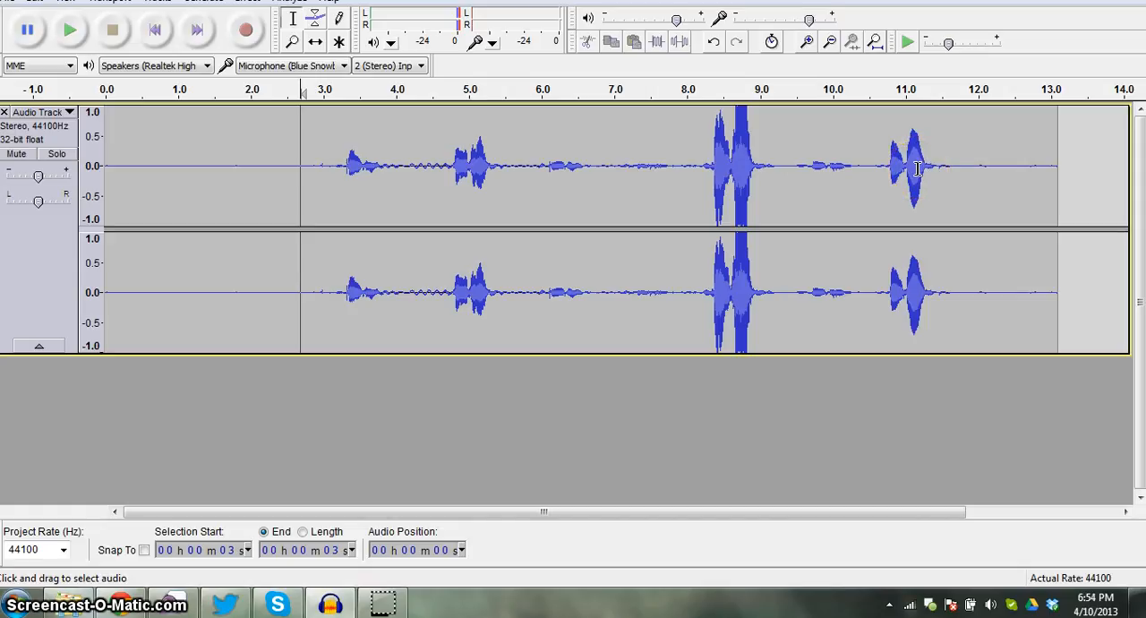
left_click(884, 182)
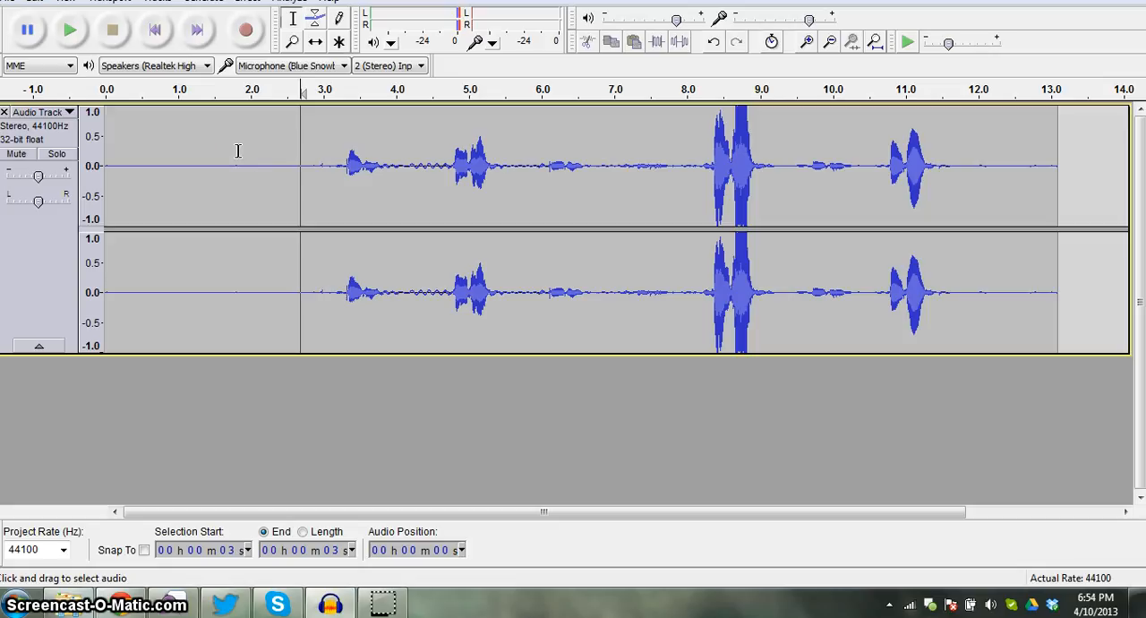
- Export the recording to the A1 Learning Blog folder as "screen cast" in WAV (Microsoft) signed 16 bit PCM format, accepting the metadata
left_click(14, 5)
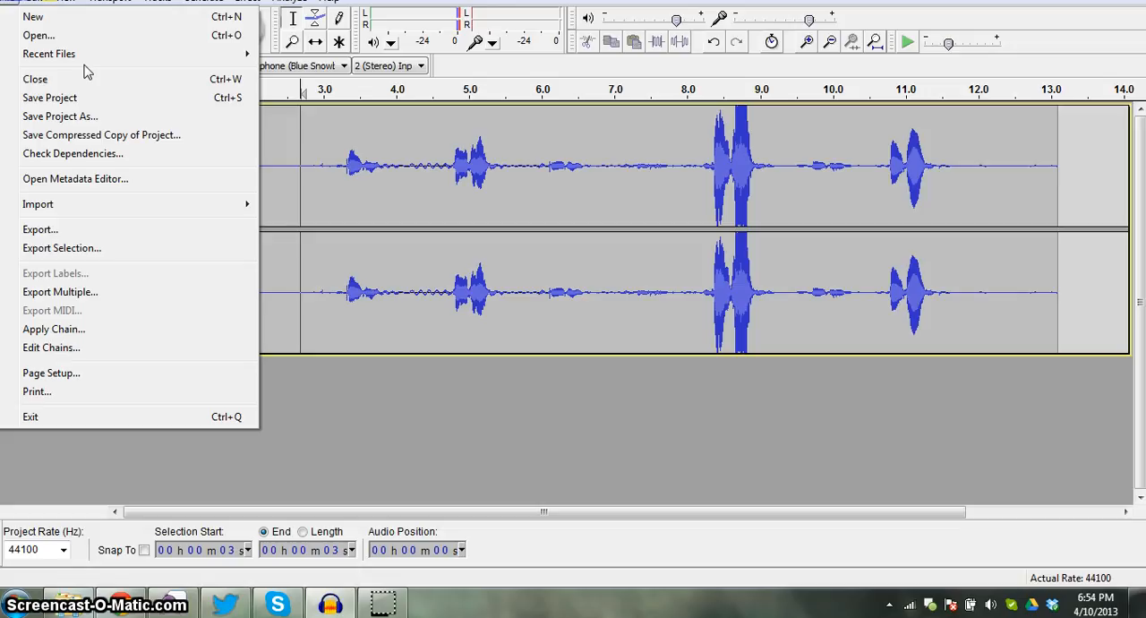
left_click(111, 235)
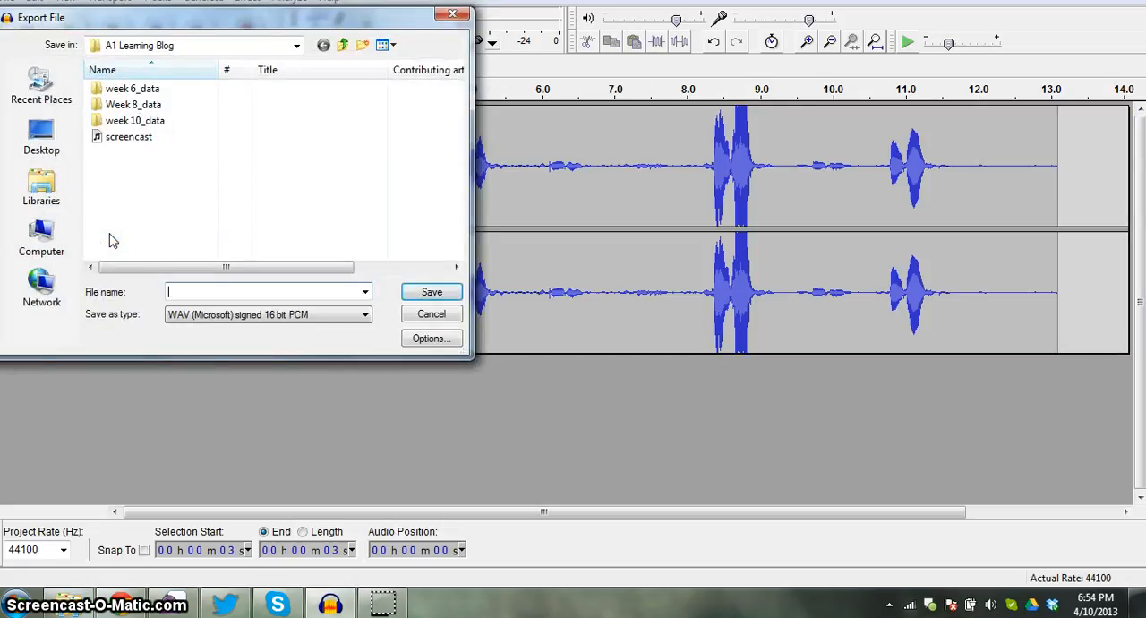
left_click(232, 290)
type("s")
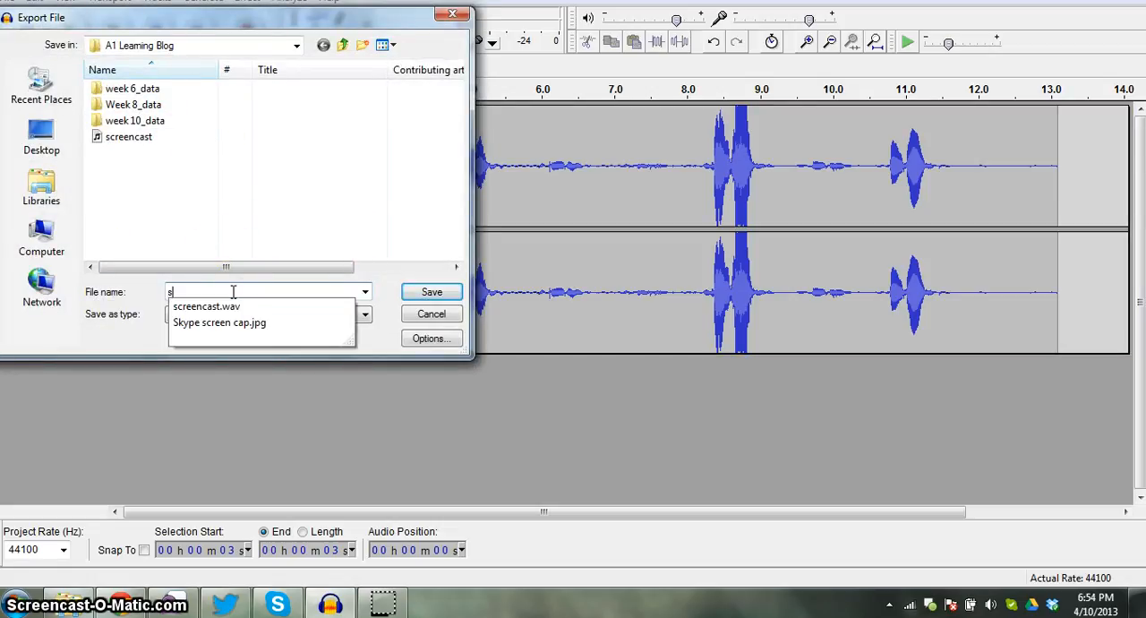
type("creen cast")
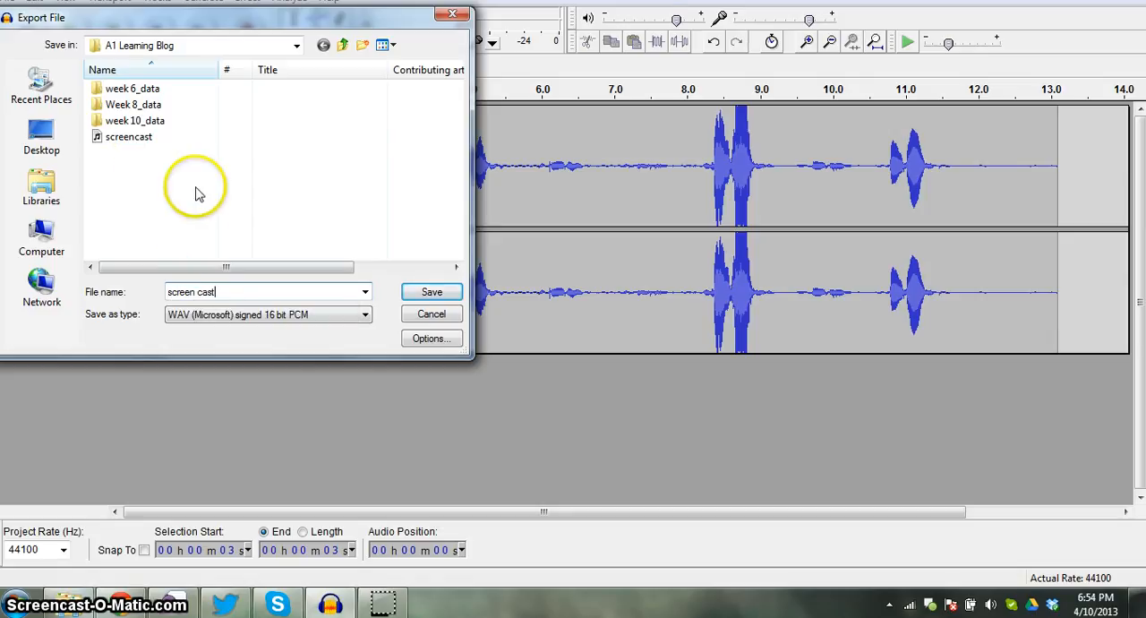
left_click(363, 317)
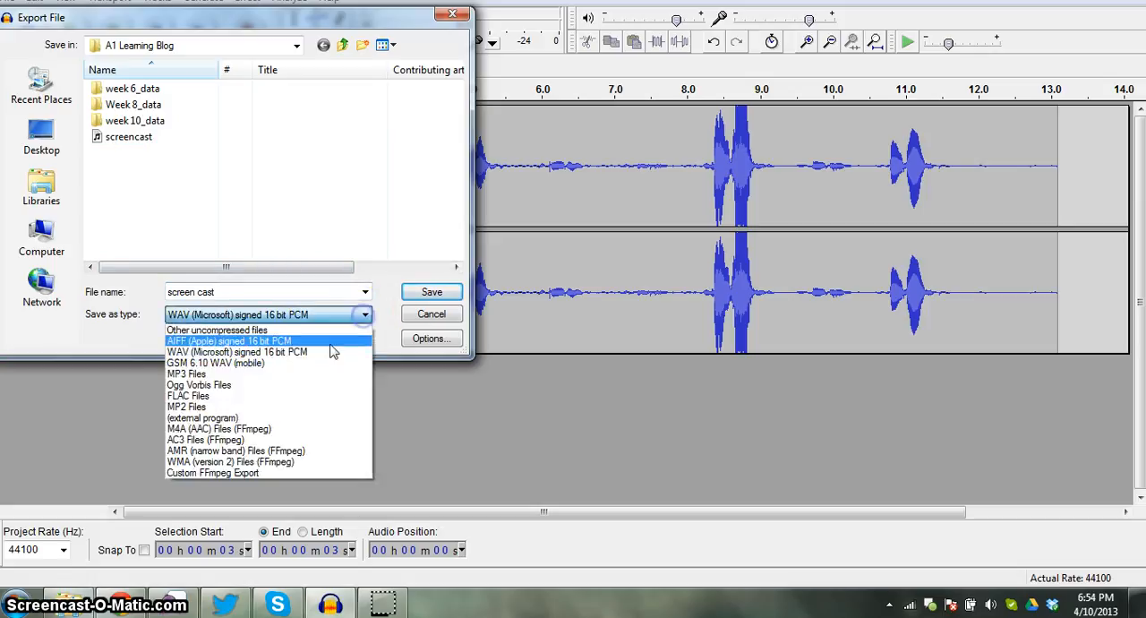
left_click(285, 354)
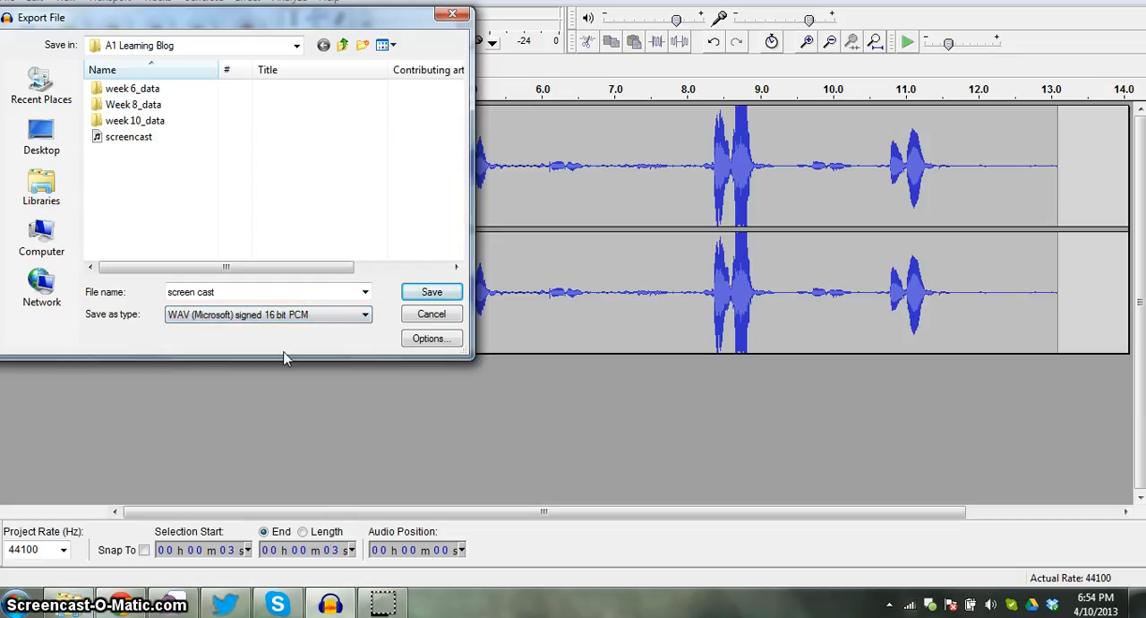
left_click(426, 294)
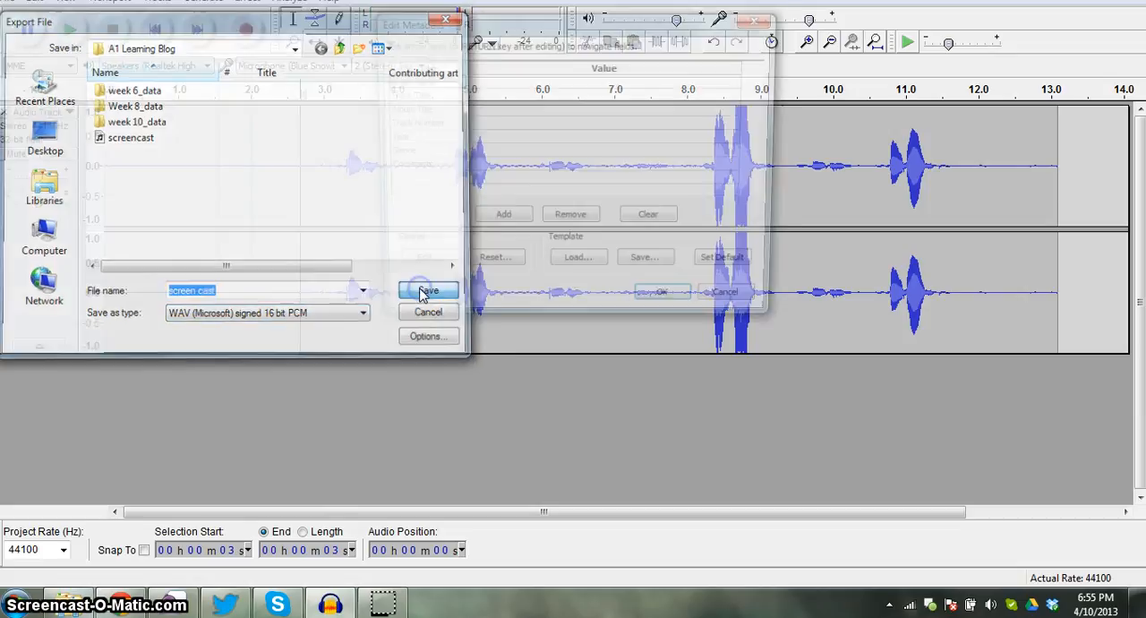
left_click(669, 306)
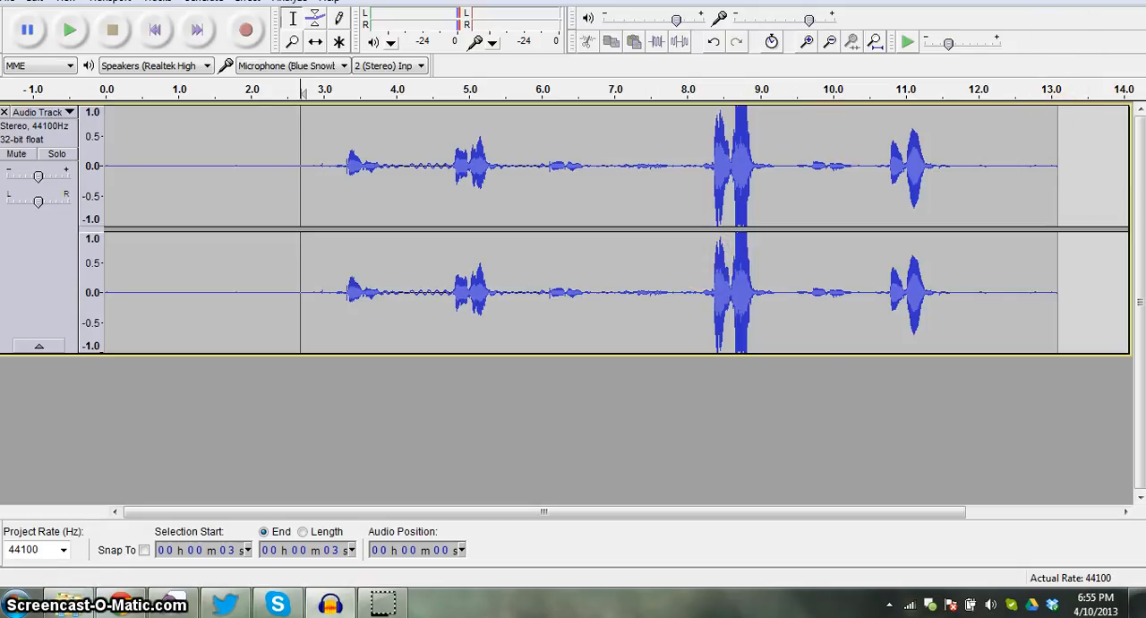
- Launch Levelator from the desktop and move its window clear of the desktop shortcuts
key("super+d")
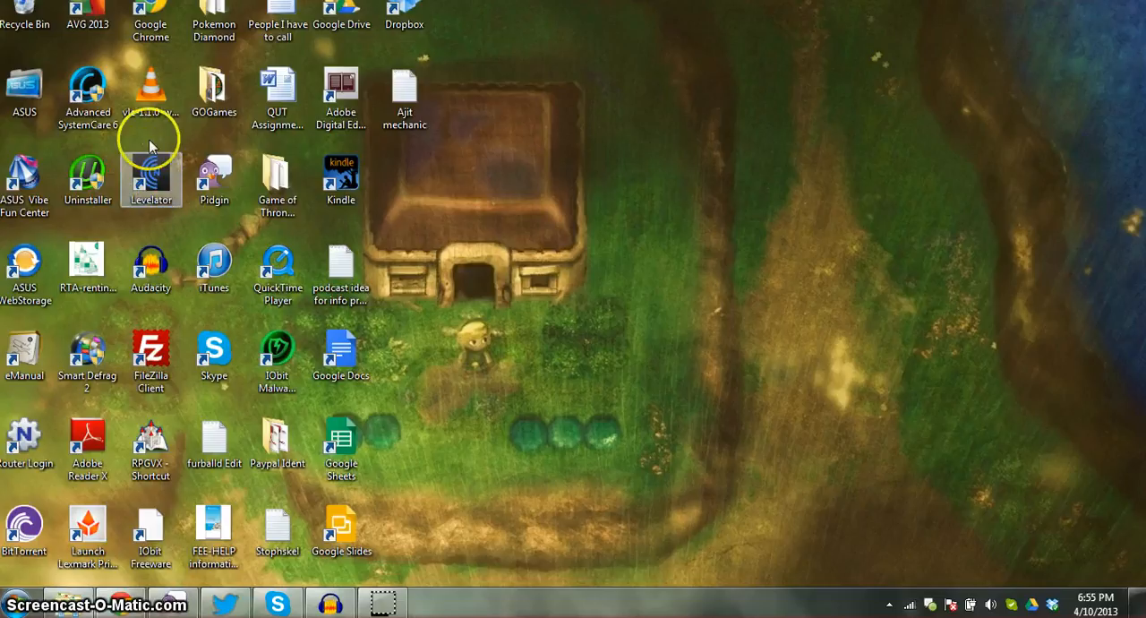
double_click(154, 201)
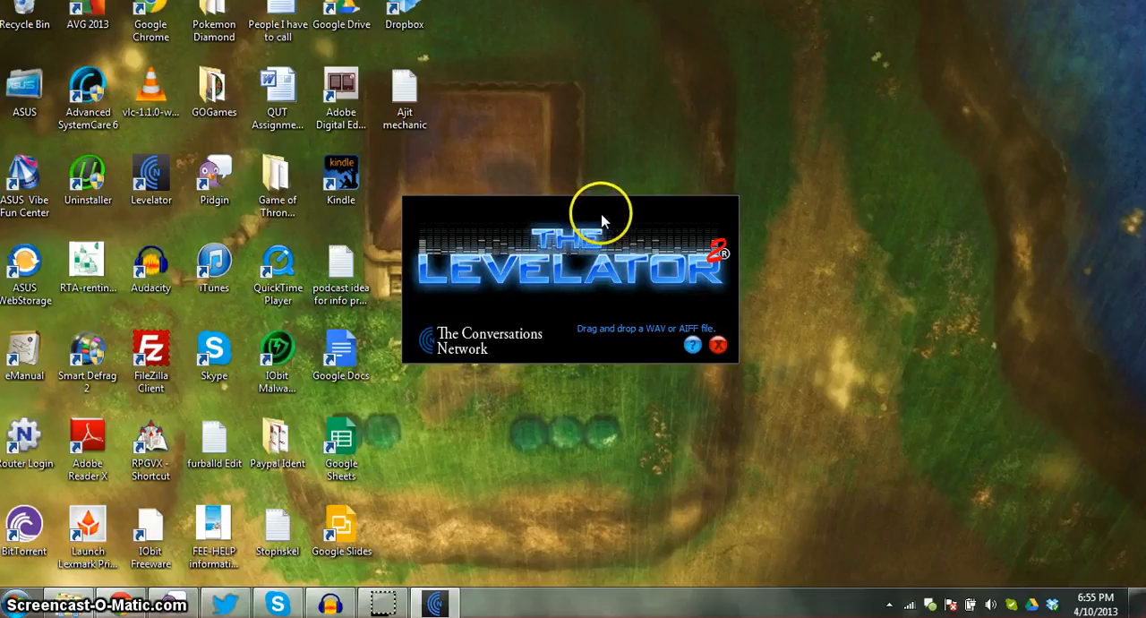
left_click_drag(601, 218, 773, 146)
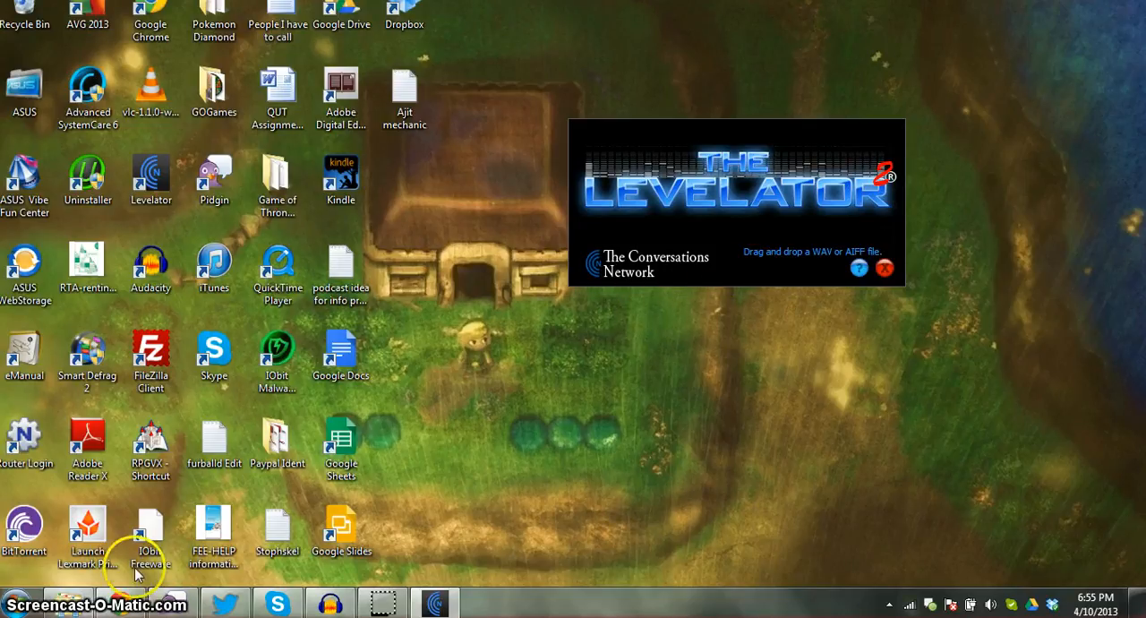
- Open the A1 Learning Blog folder inside INN333 Information Programs and select the "screen cast" WAV file
mouse_move(77, 599)
left_click(94, 515)
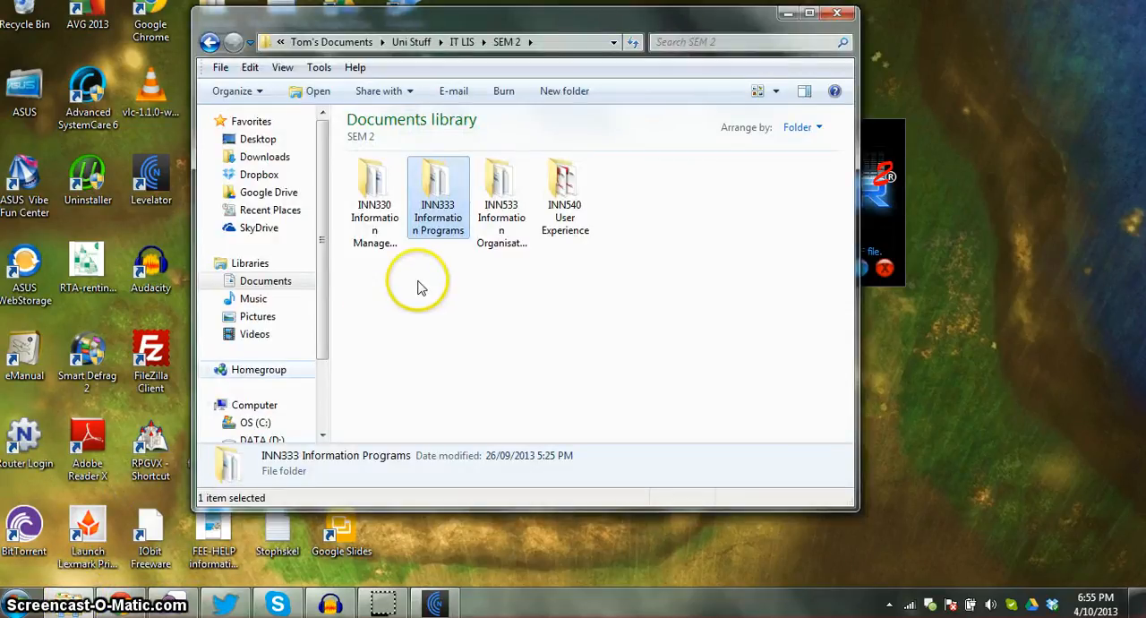
double_click(439, 206)
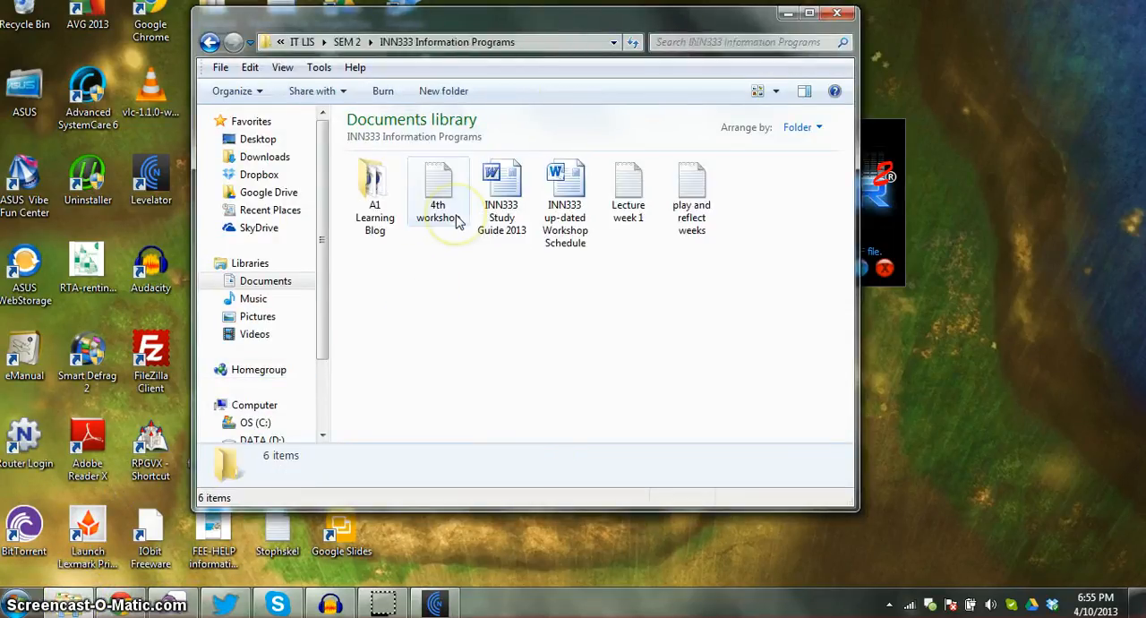
double_click(385, 224)
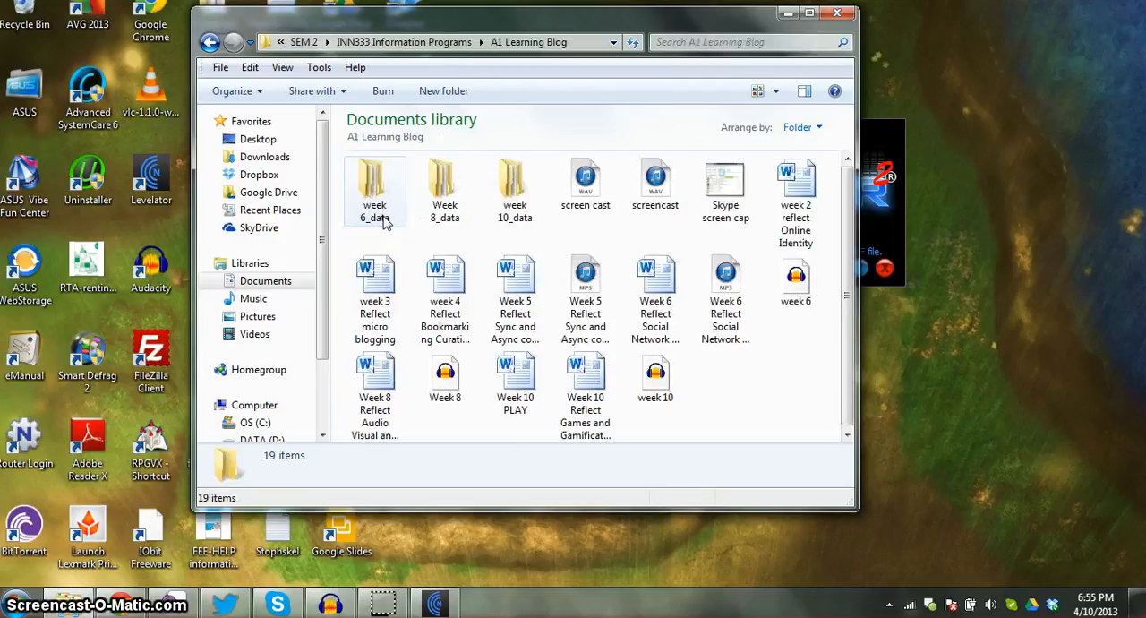
left_click(754, 264)
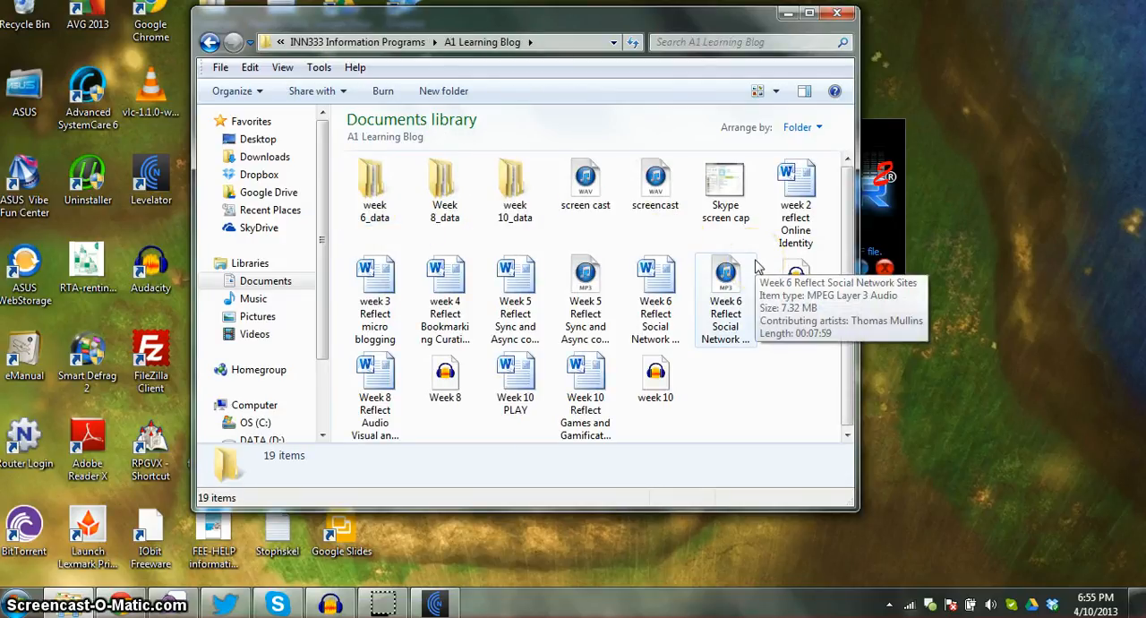
left_click(589, 193)
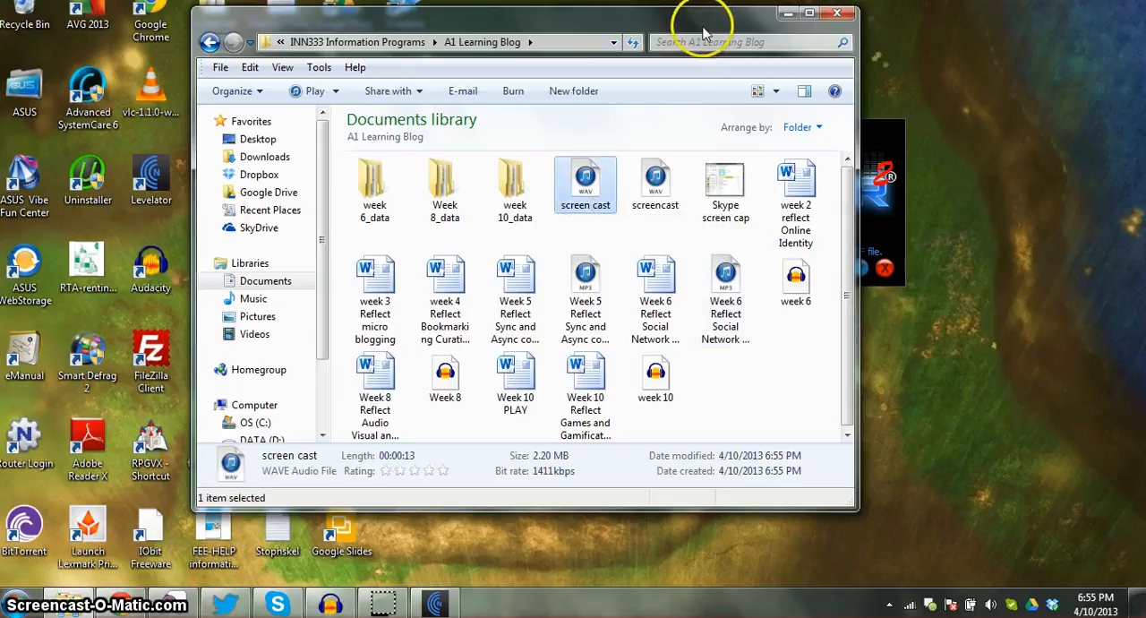
- Arrange the folder and Levelator windows side by side and process the "screen cast" WAV file with Levelator
left_click_drag(705, 30, 532, 44)
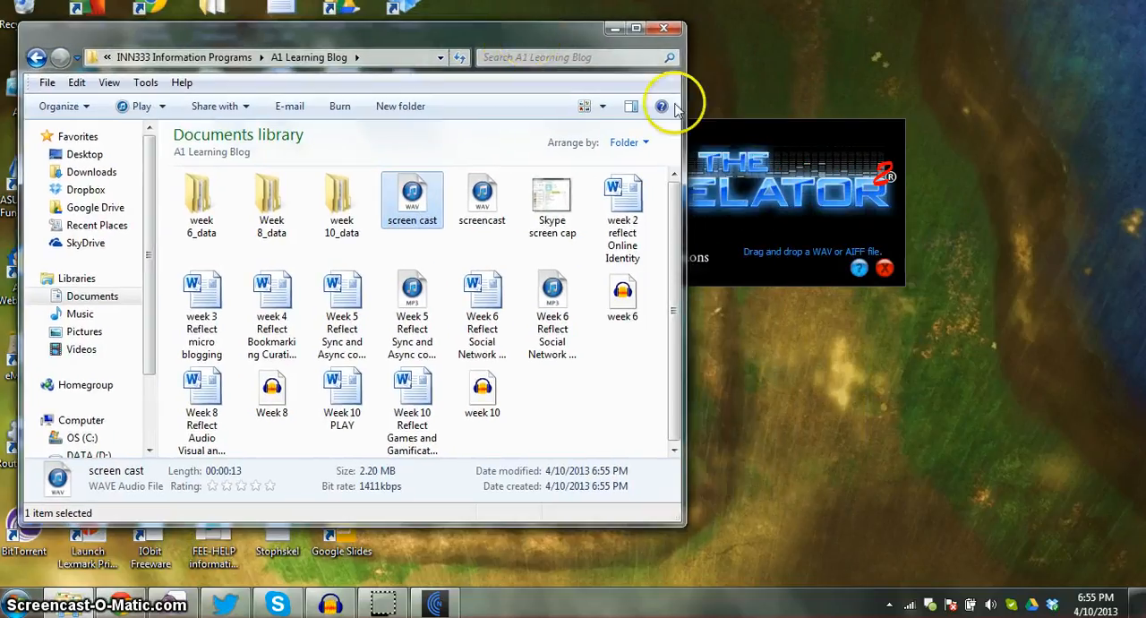
left_click_drag(728, 135, 904, 129)
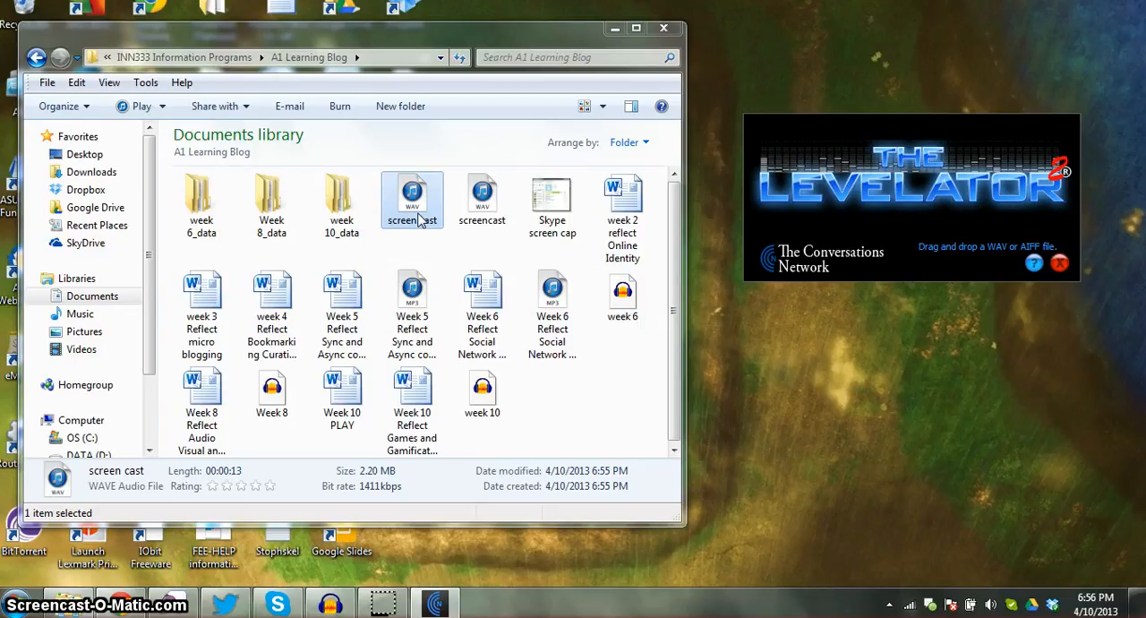
left_click_drag(421, 219, 861, 232)
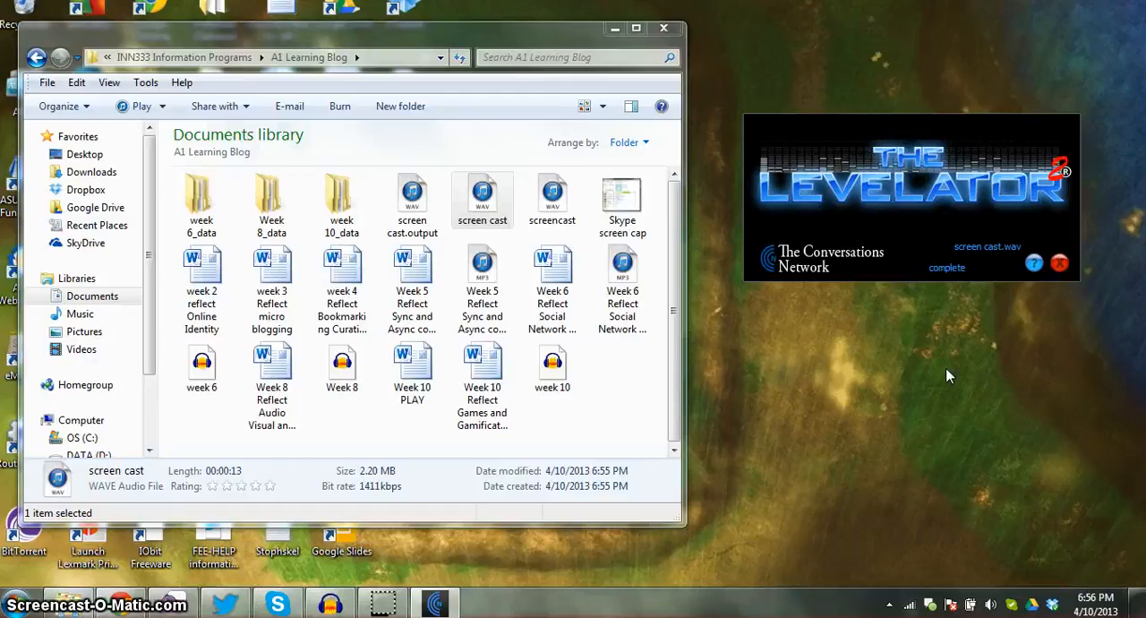
left_click(947, 377)
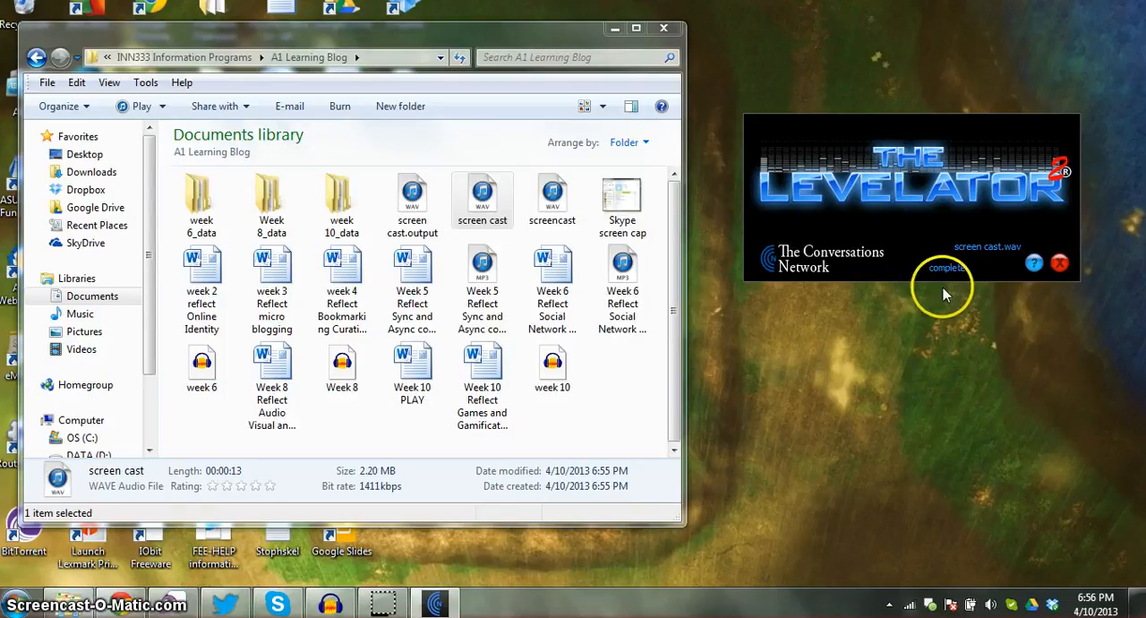
left_click(893, 280)
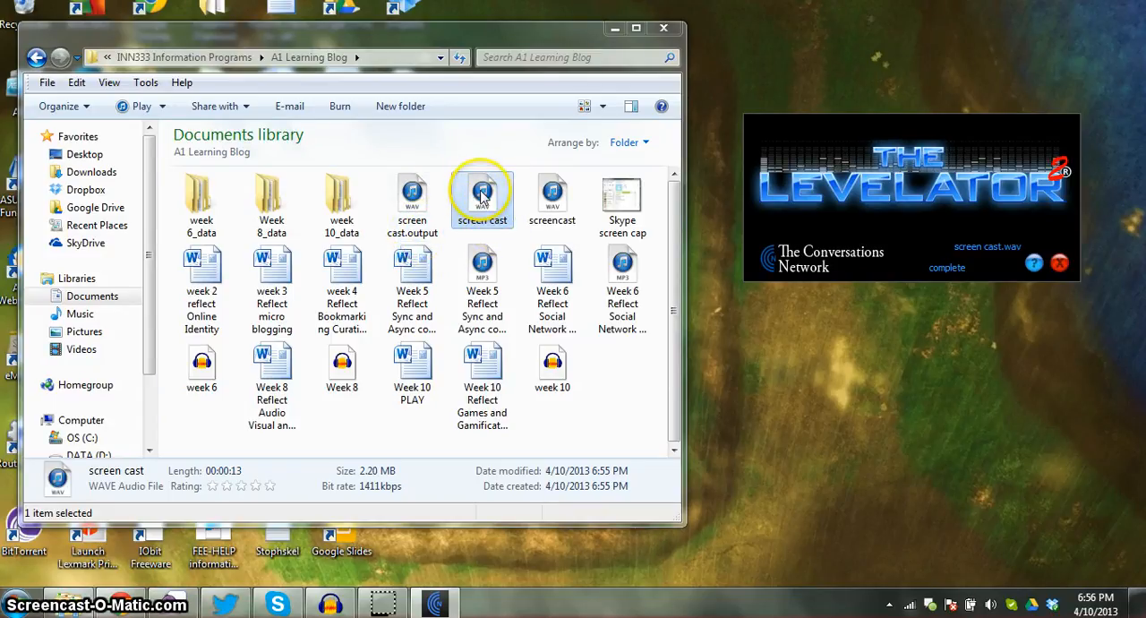
- Minimize the folder window, switch to Audacity and remove the original audio track from the project
left_click(413, 206)
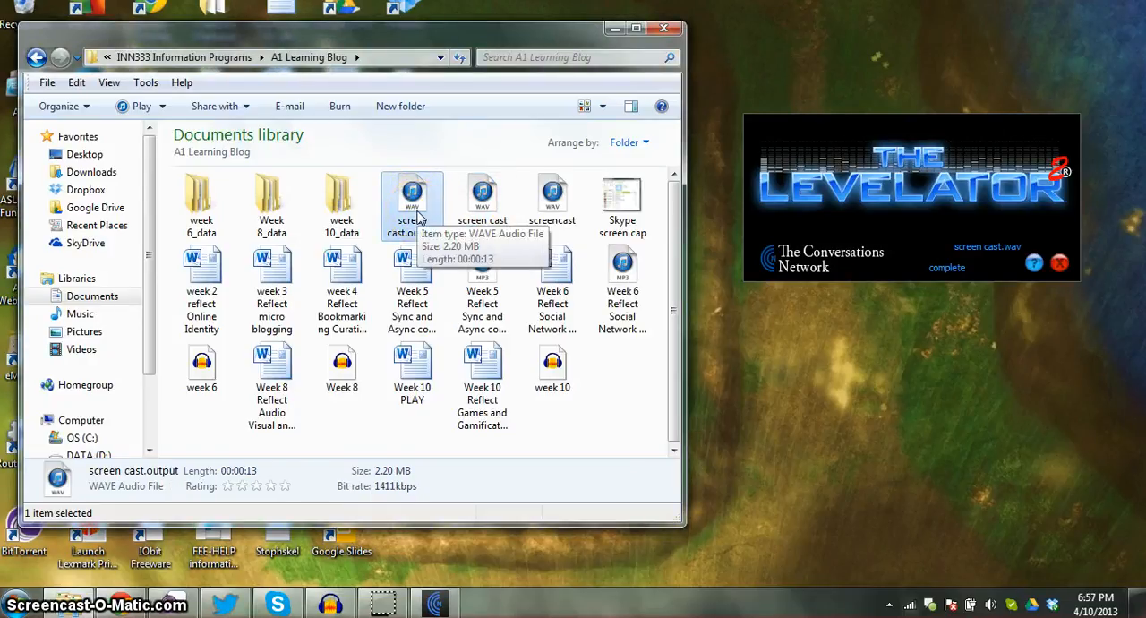
left_click(614, 30)
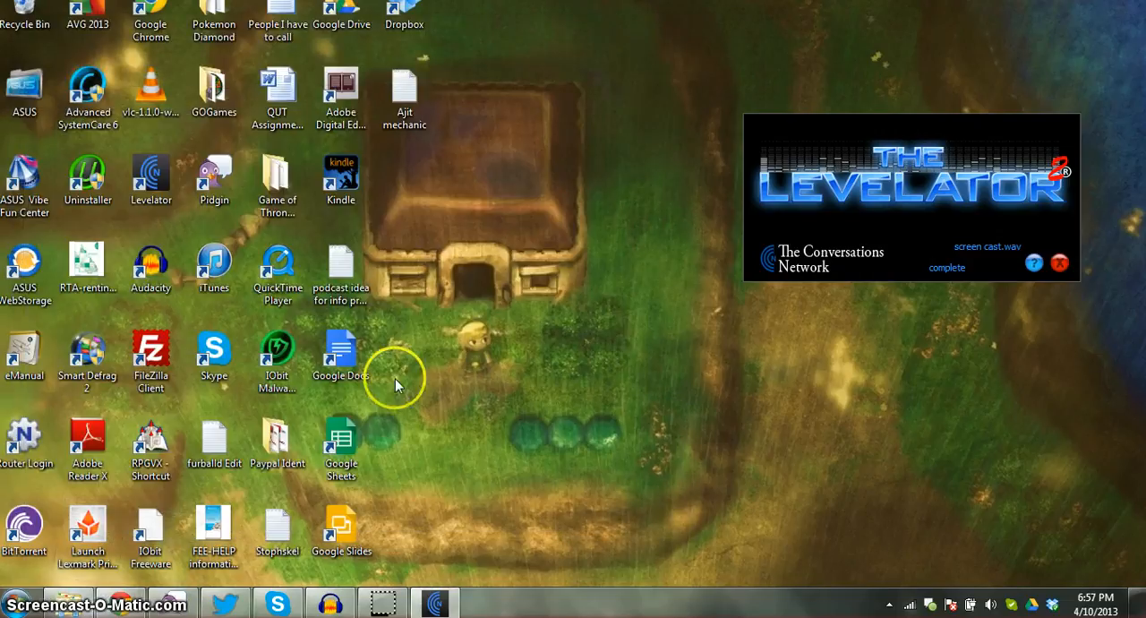
left_click(333, 605)
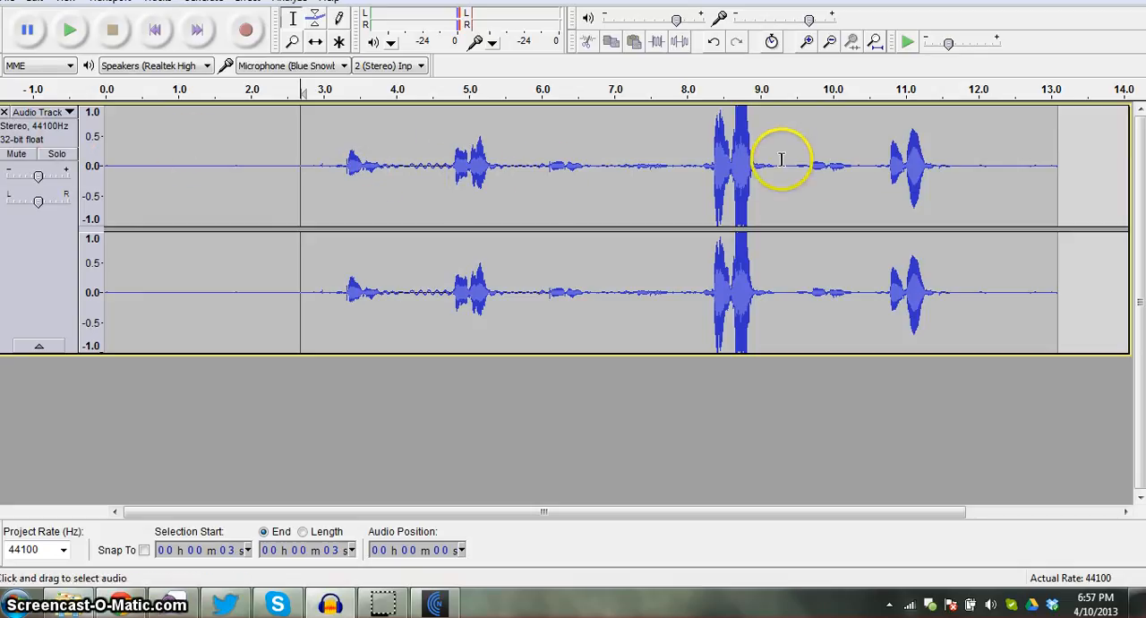
left_click(5, 112)
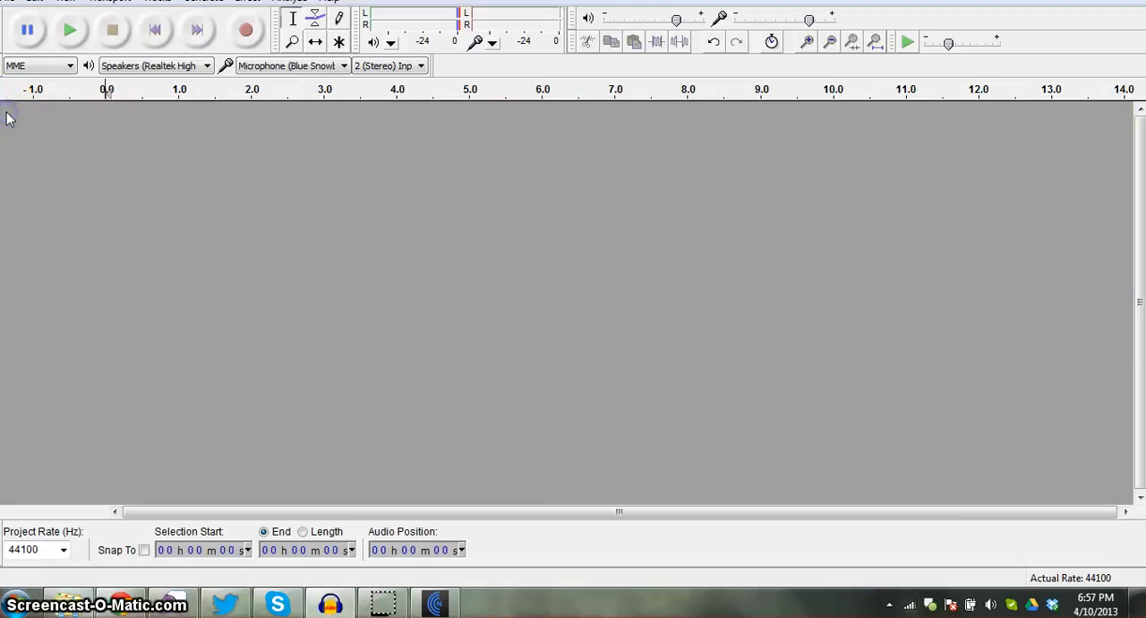
- Import the "screen cast.output" audio file into the empty project, making a copy of the file before editing
left_click(36, 2)
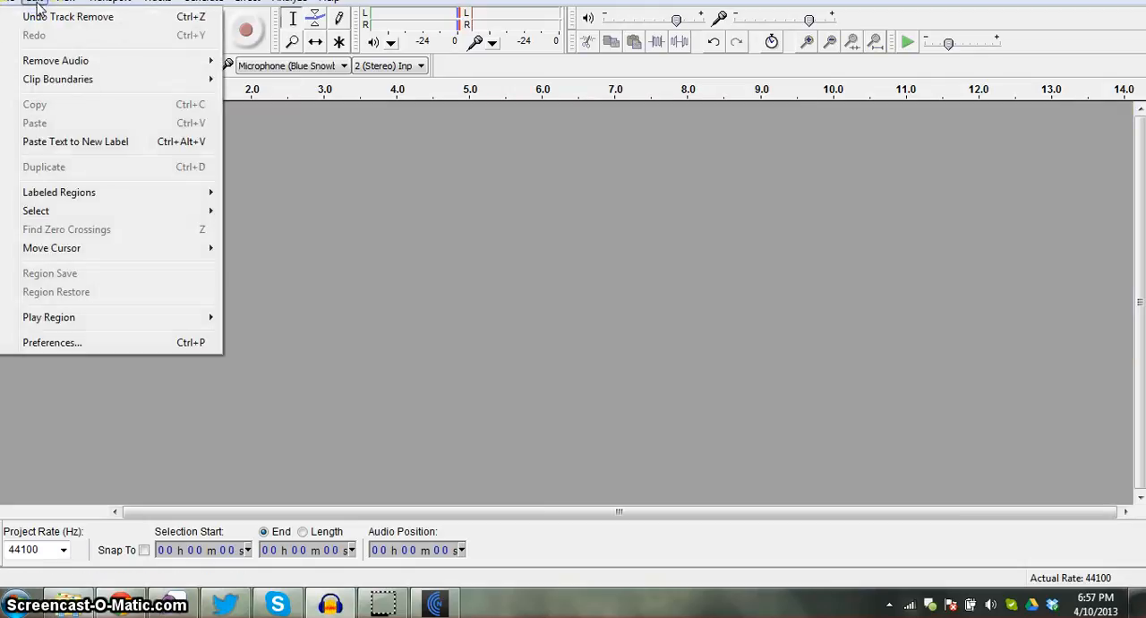
mouse_move(13, 3)
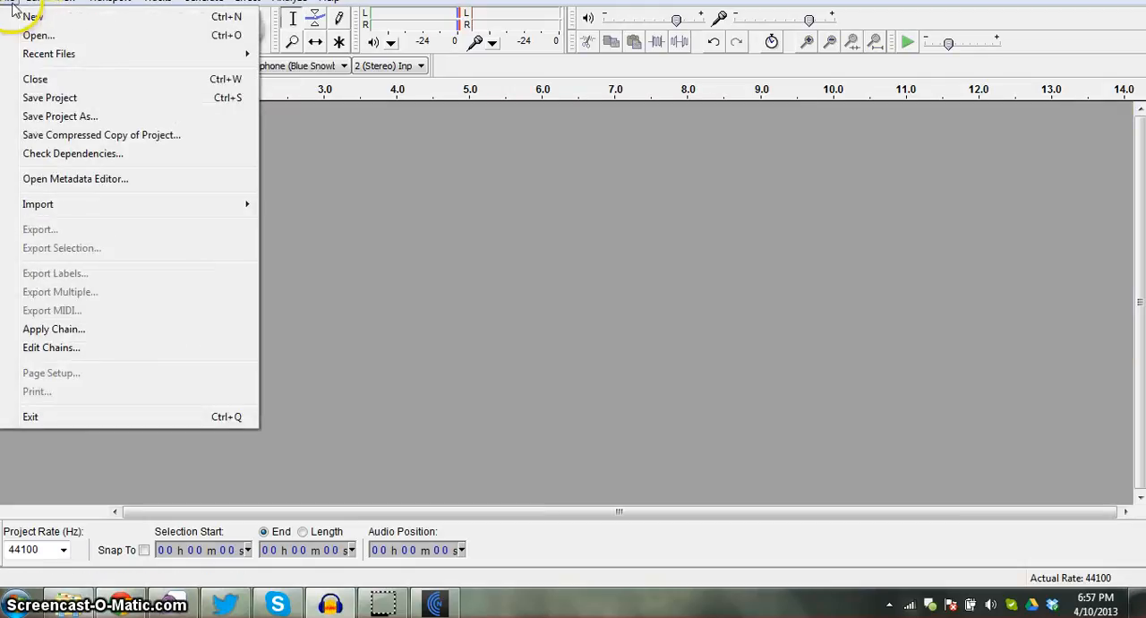
mouse_move(171, 210)
left_click(326, 207)
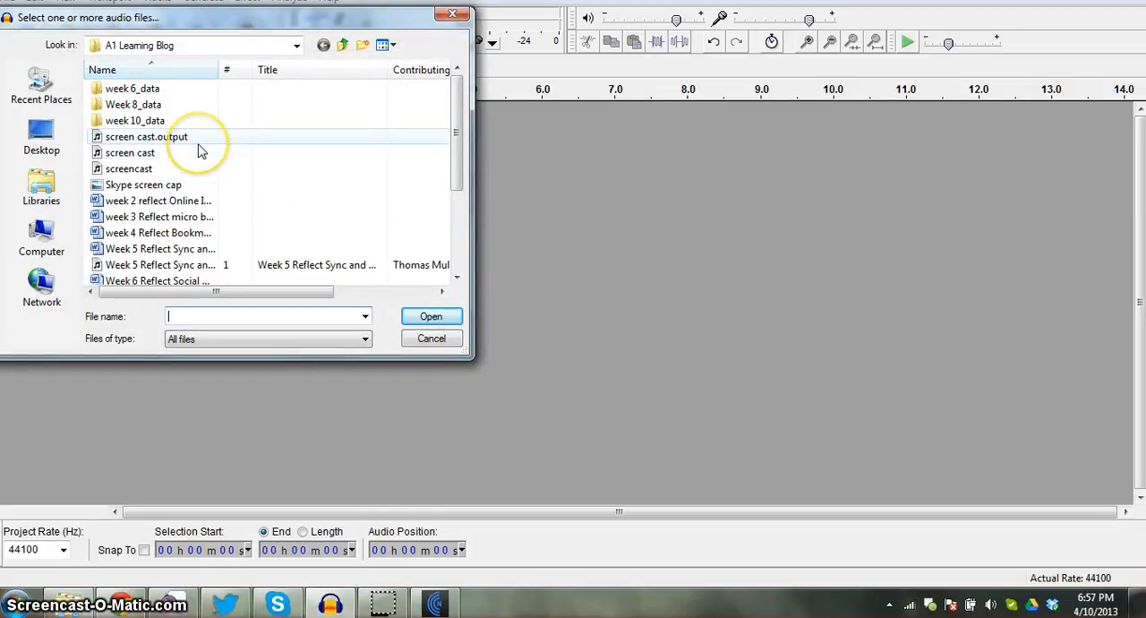
left_click(167, 142)
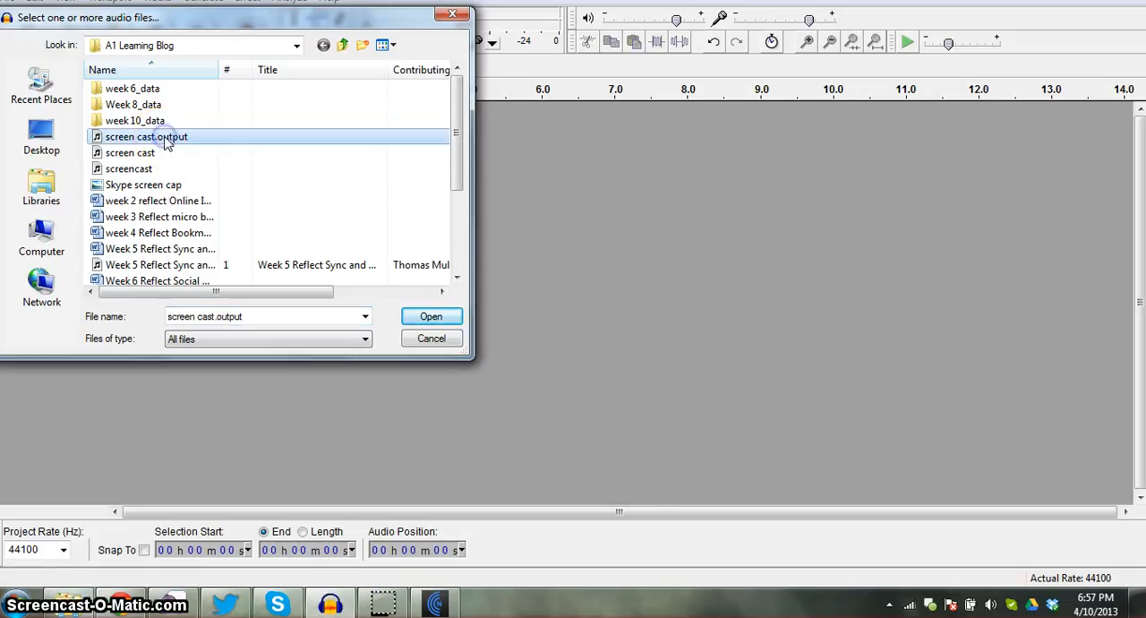
left_click(428, 320)
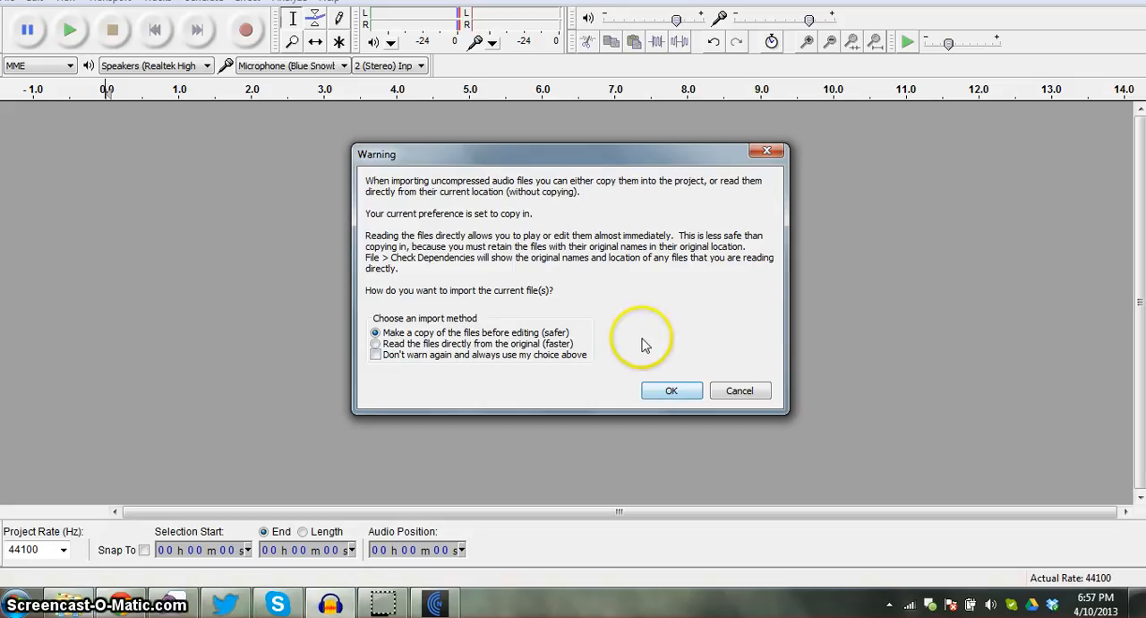
left_click(667, 392)
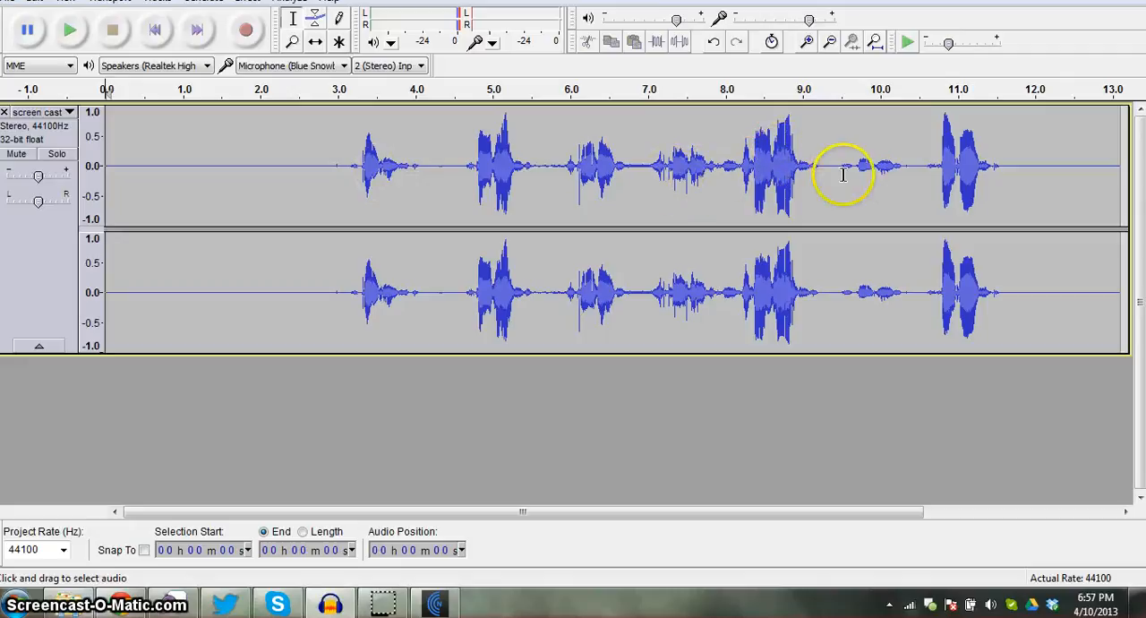
- Play the levelled track from just before the first speech, at about 2.8 seconds, and stop playback at its end
left_click(326, 164)
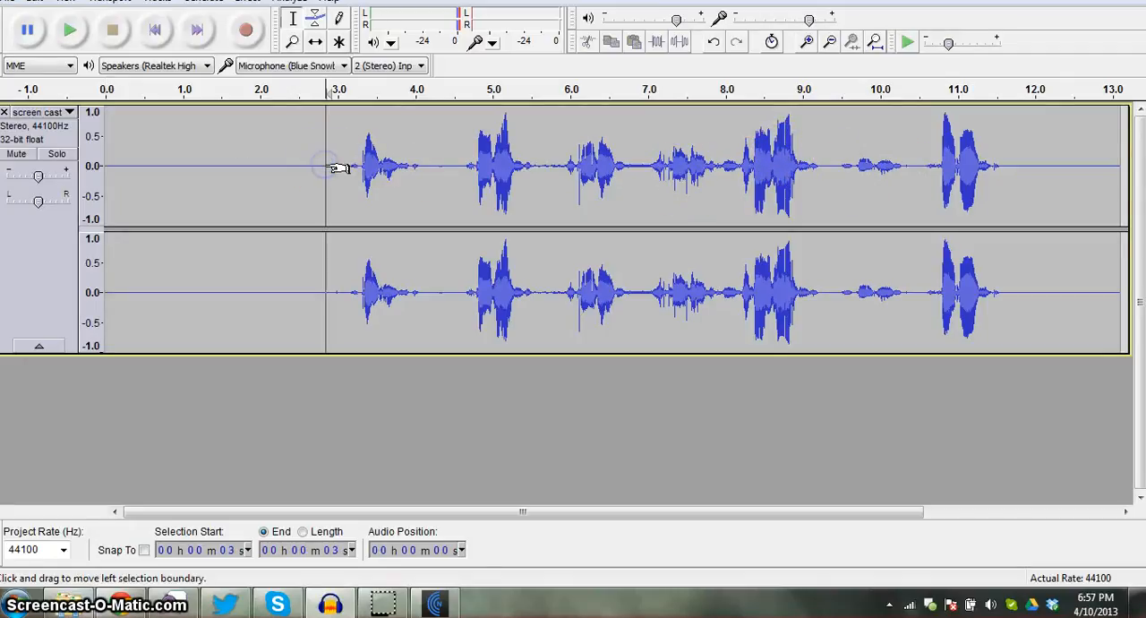
left_click(68, 31)
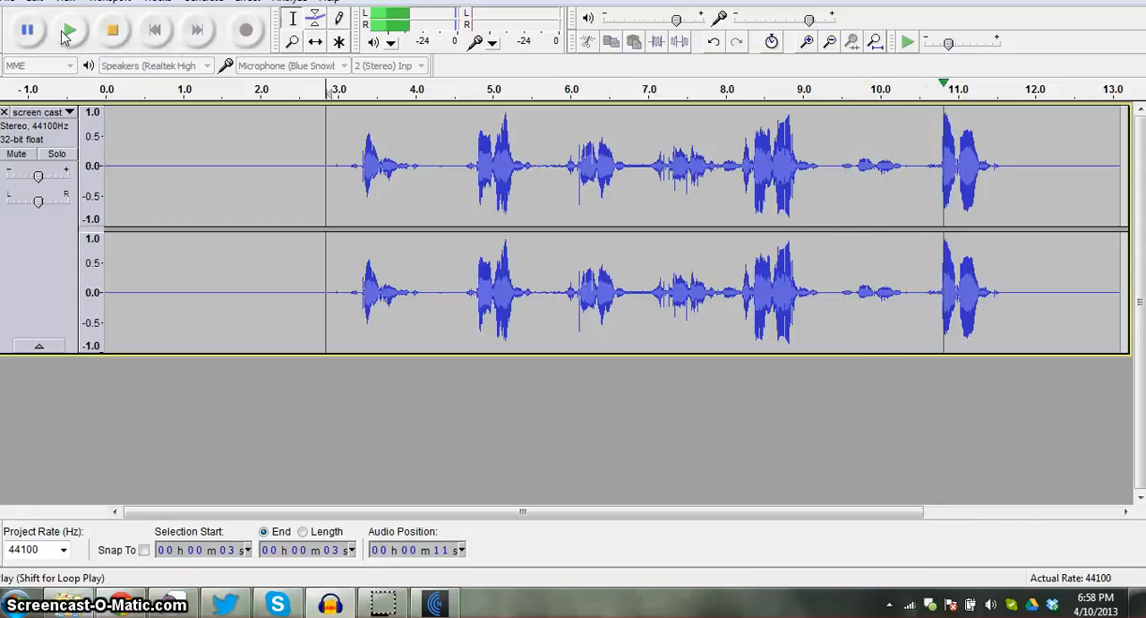
left_click(70, 32)
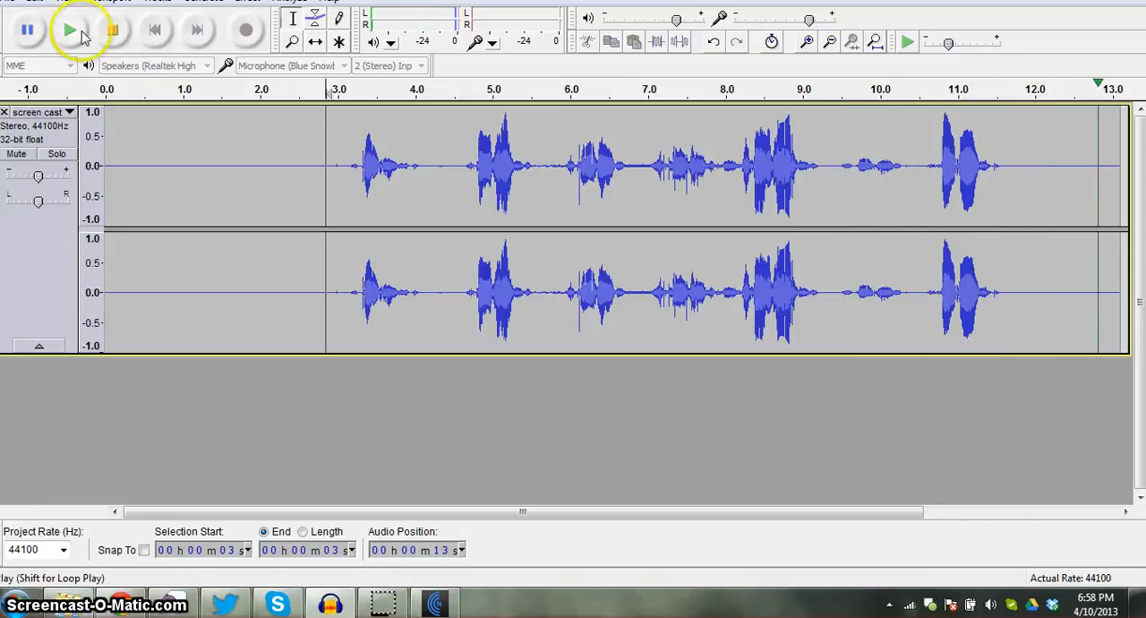
left_click(113, 31)
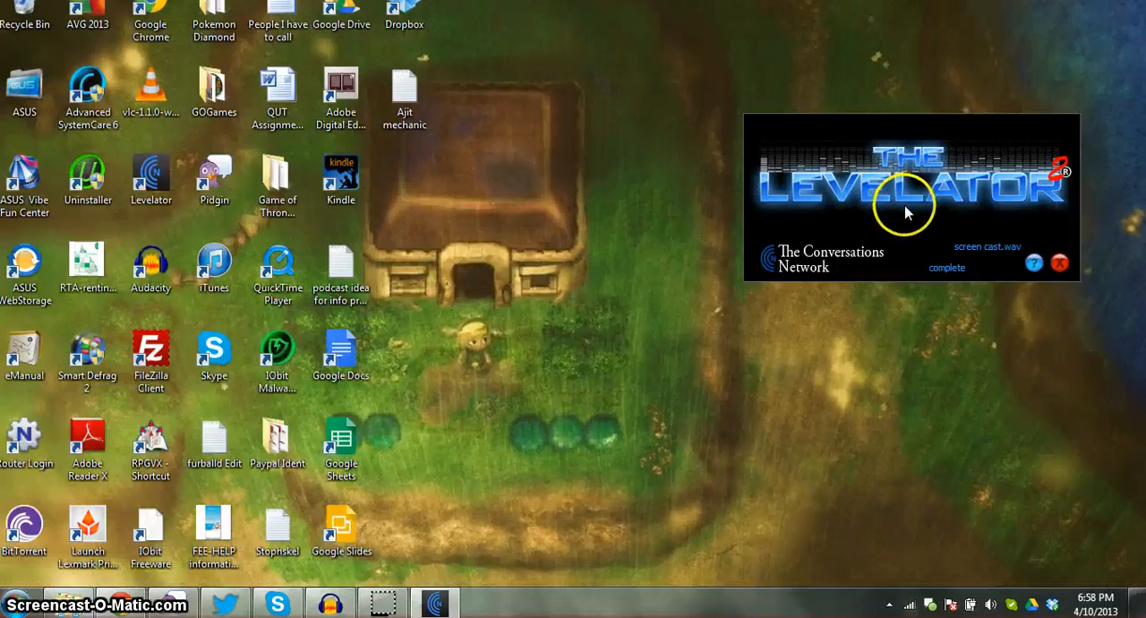
left_click(833, 216)
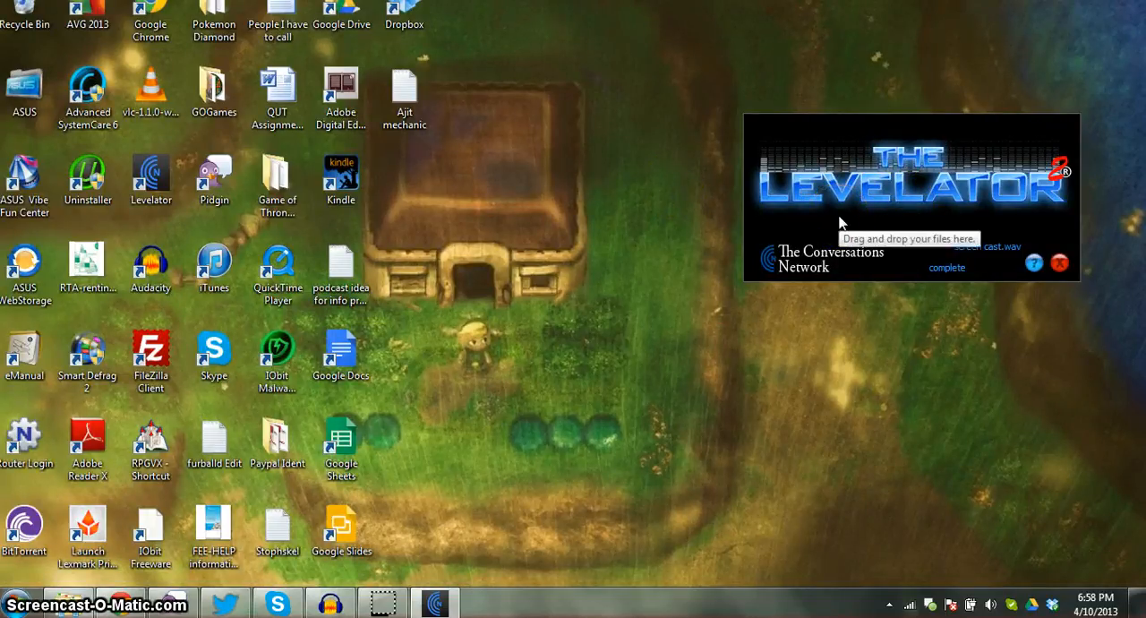